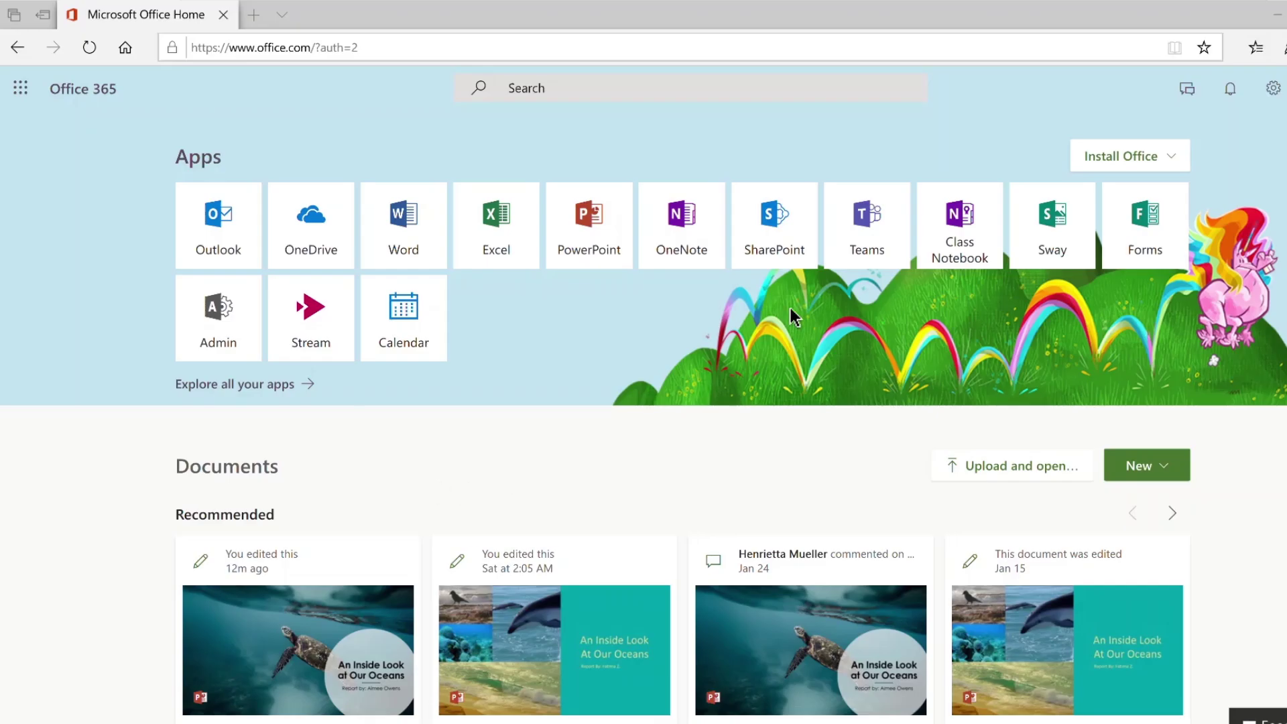
- In Project Team 1, browse a message's options to Mute this person, then show Physical Science Period 1 team options
click(861, 244)
scroll(895, 362, up, 2)
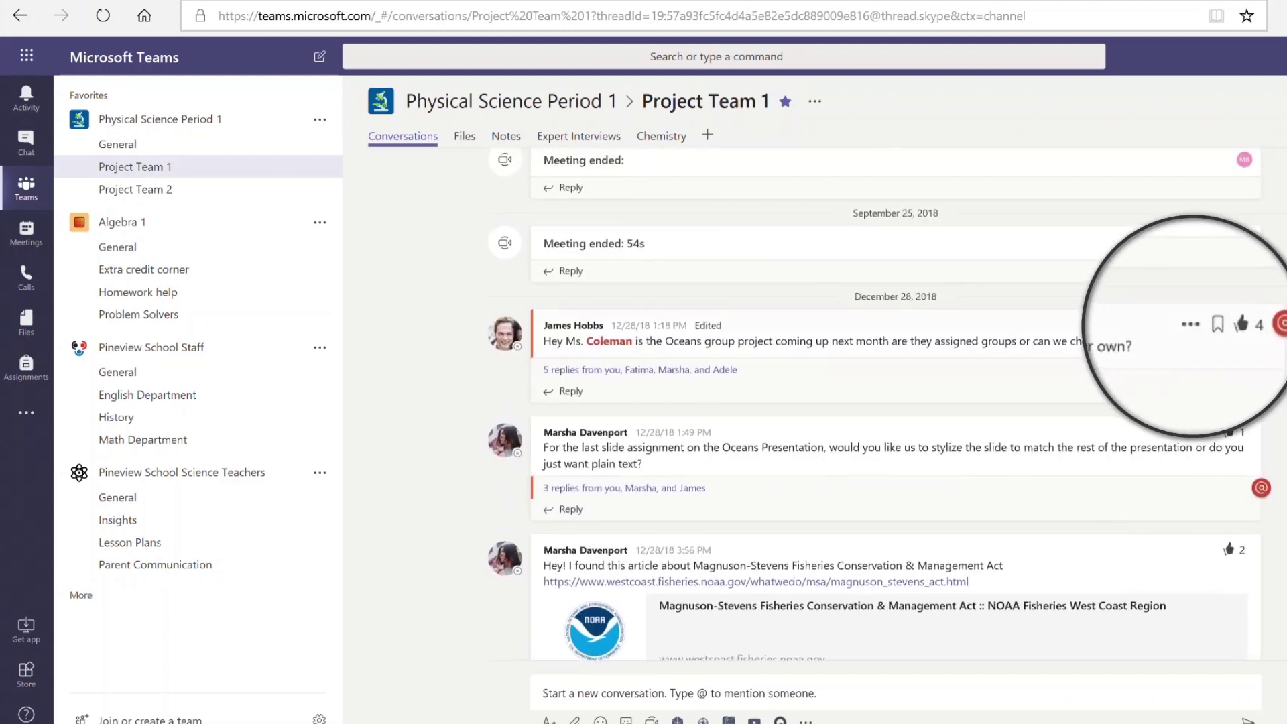
click(1191, 325)
key(Down)
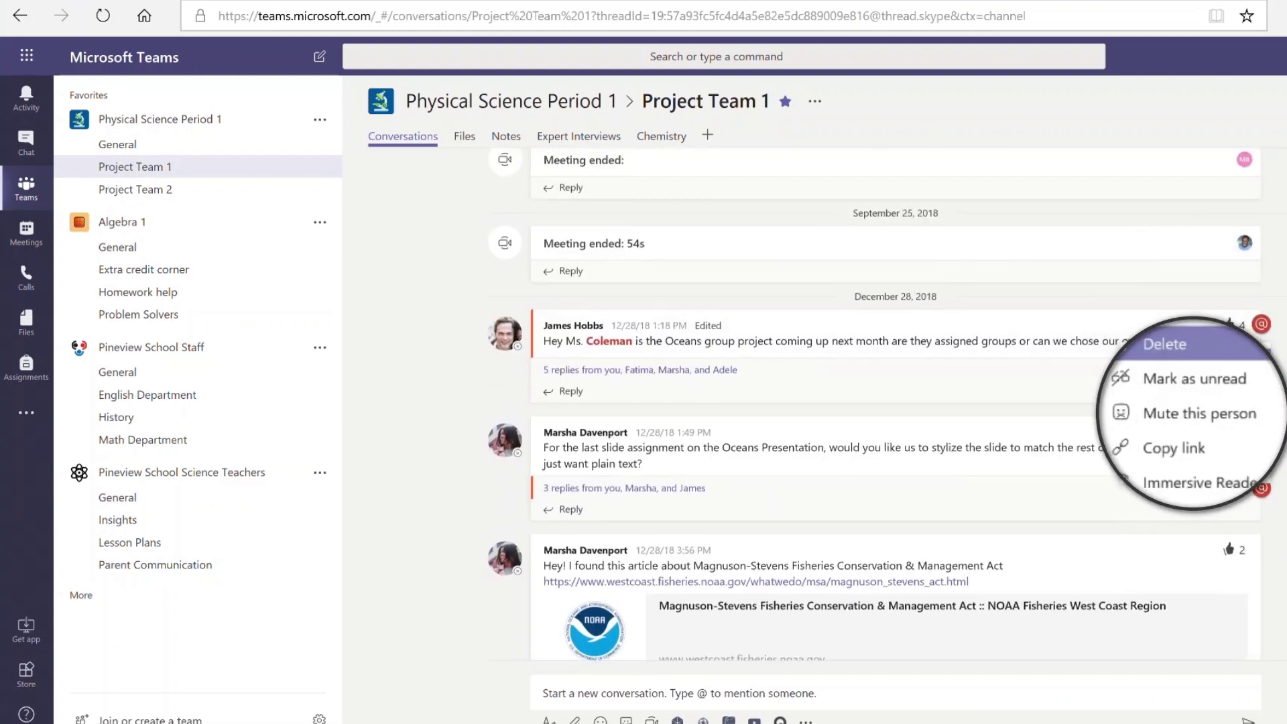
key(Down)
key(Down)
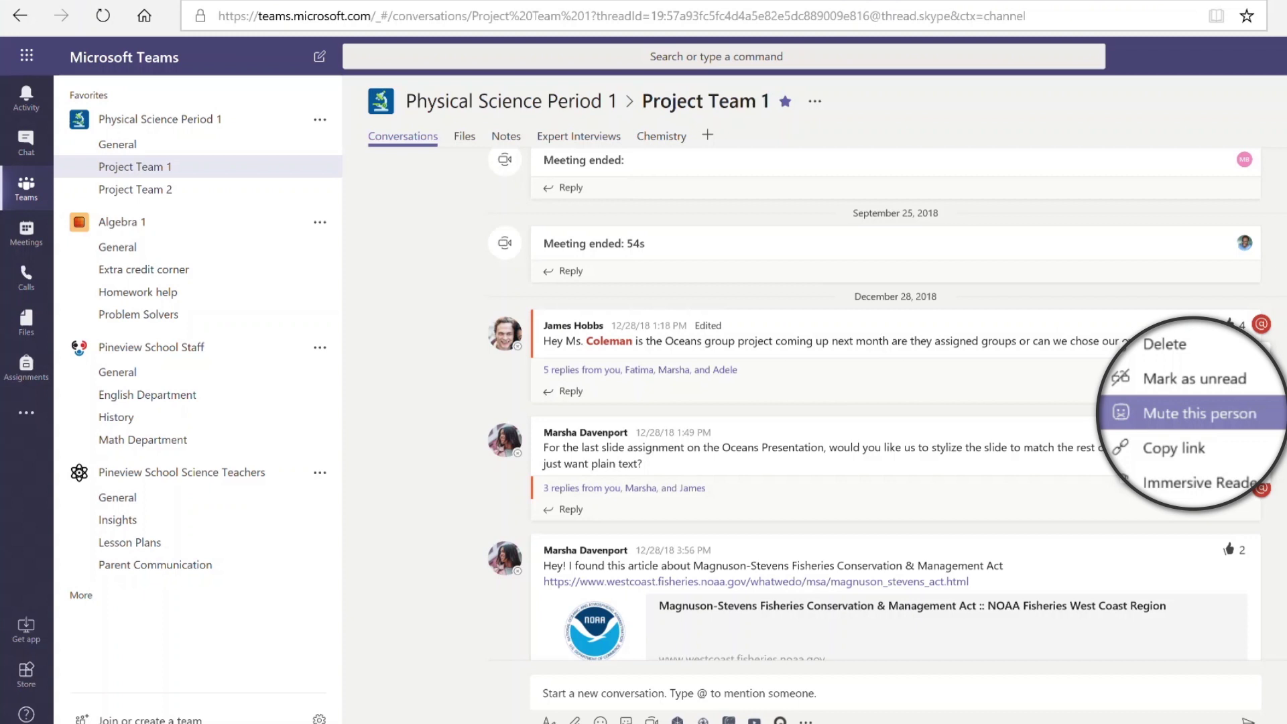
click(319, 119)
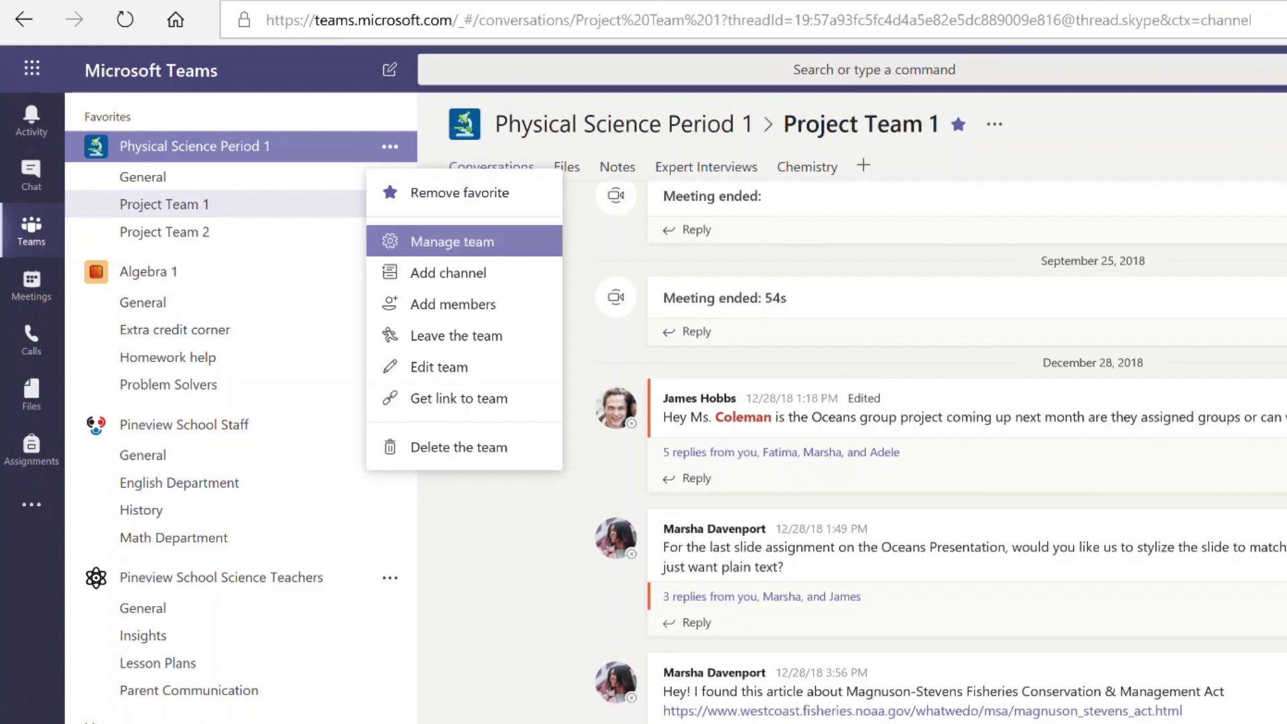
- Under Manage team, tick Mute students for the top three Physical Science Period 1 members
key(Return)
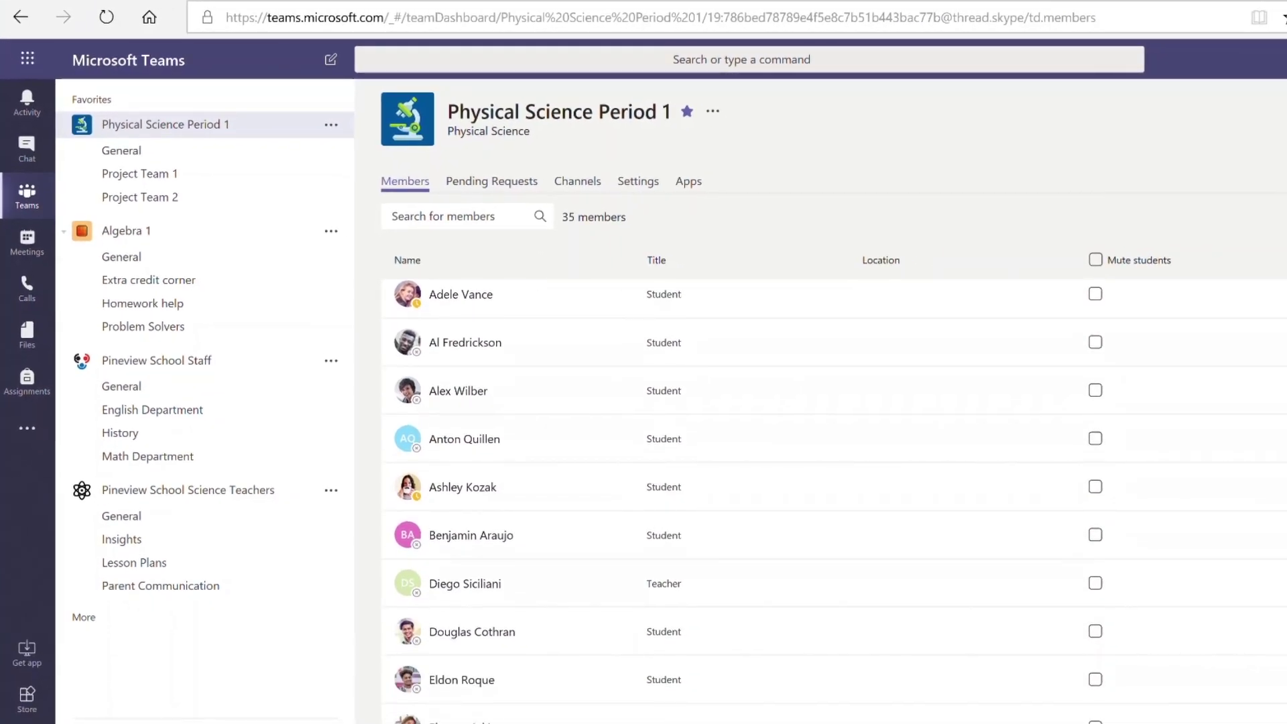
key(space)
key(space)
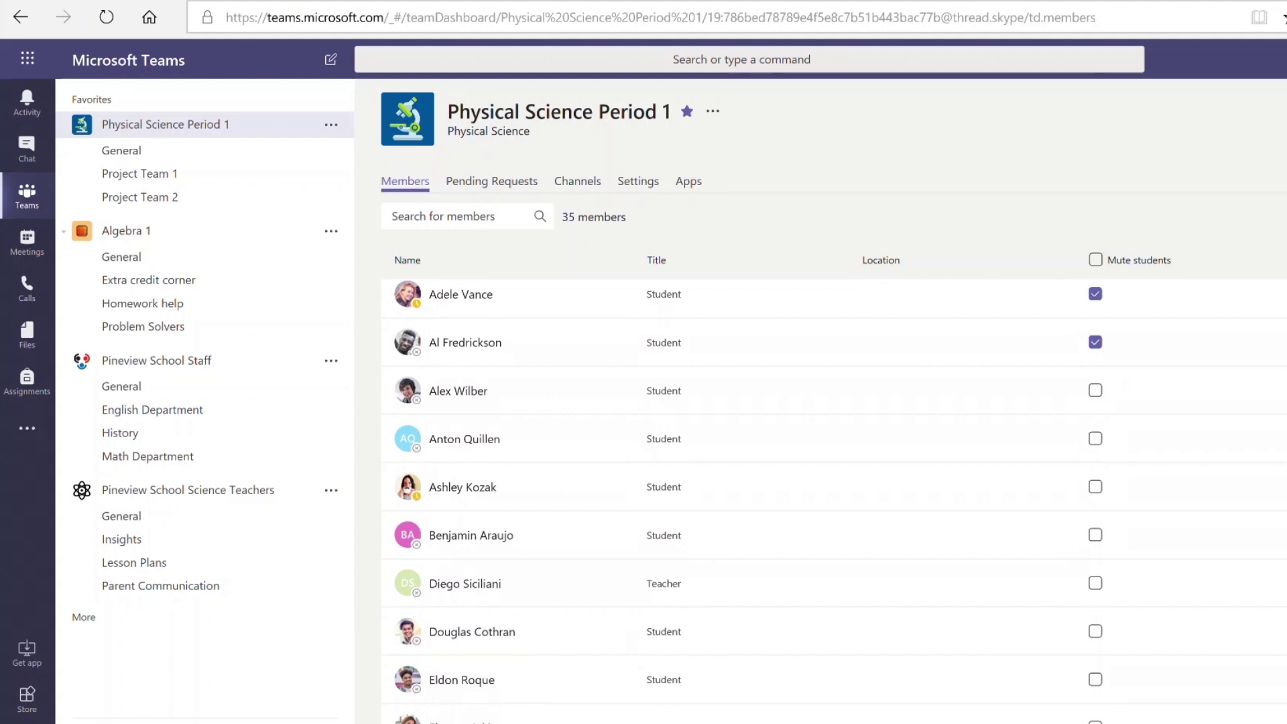
key(space)
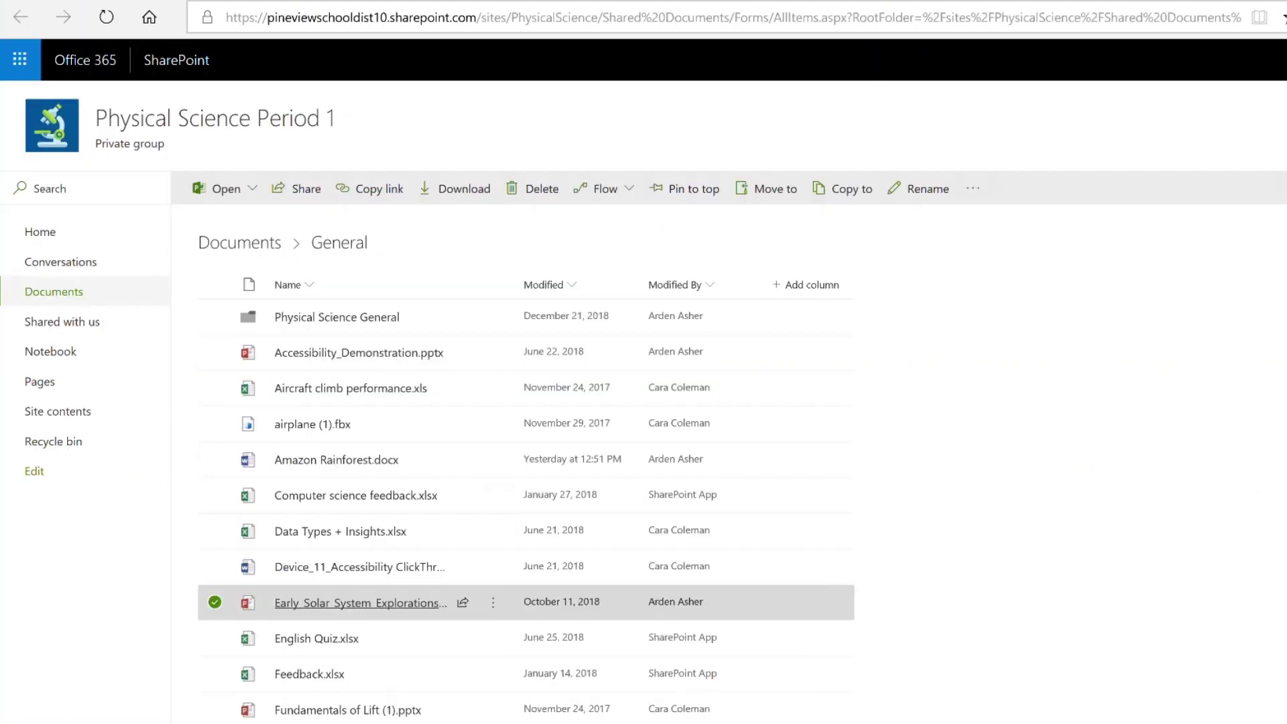
- Open Early_Solar_System file details, review Manage access and the group's Can Edit permission, then choose Grant Access
click(493, 603)
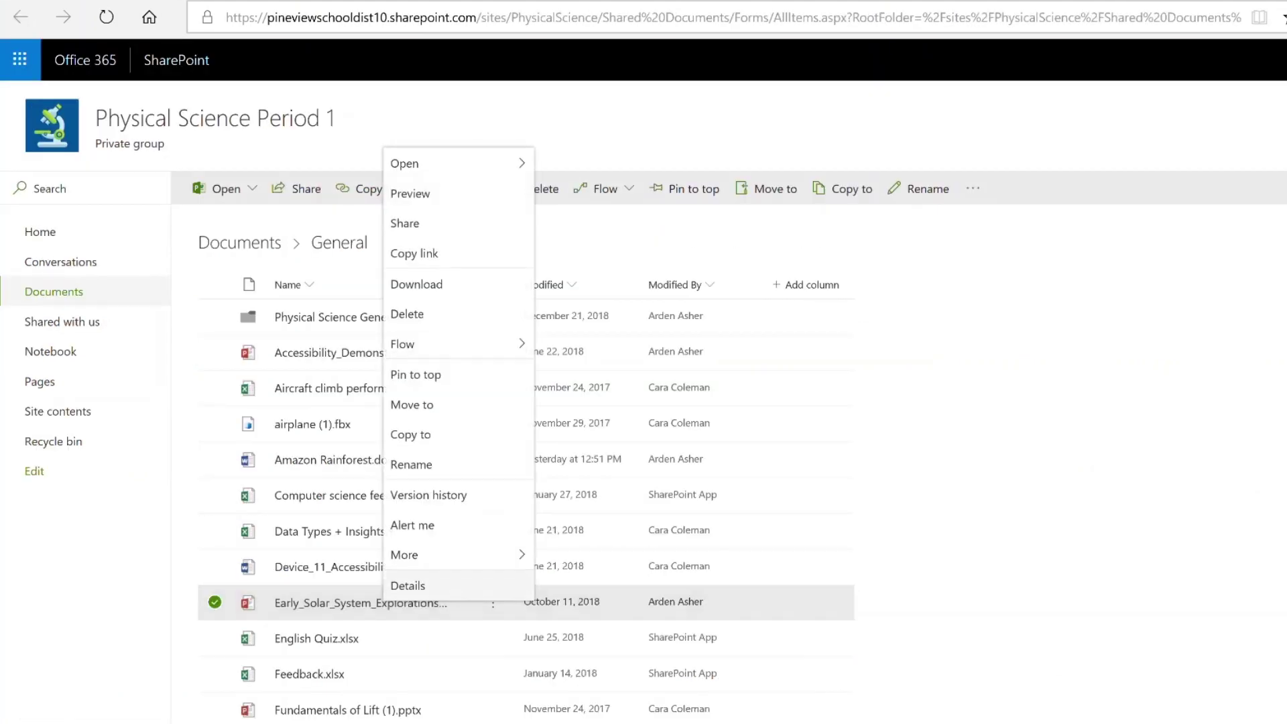
click(400, 587)
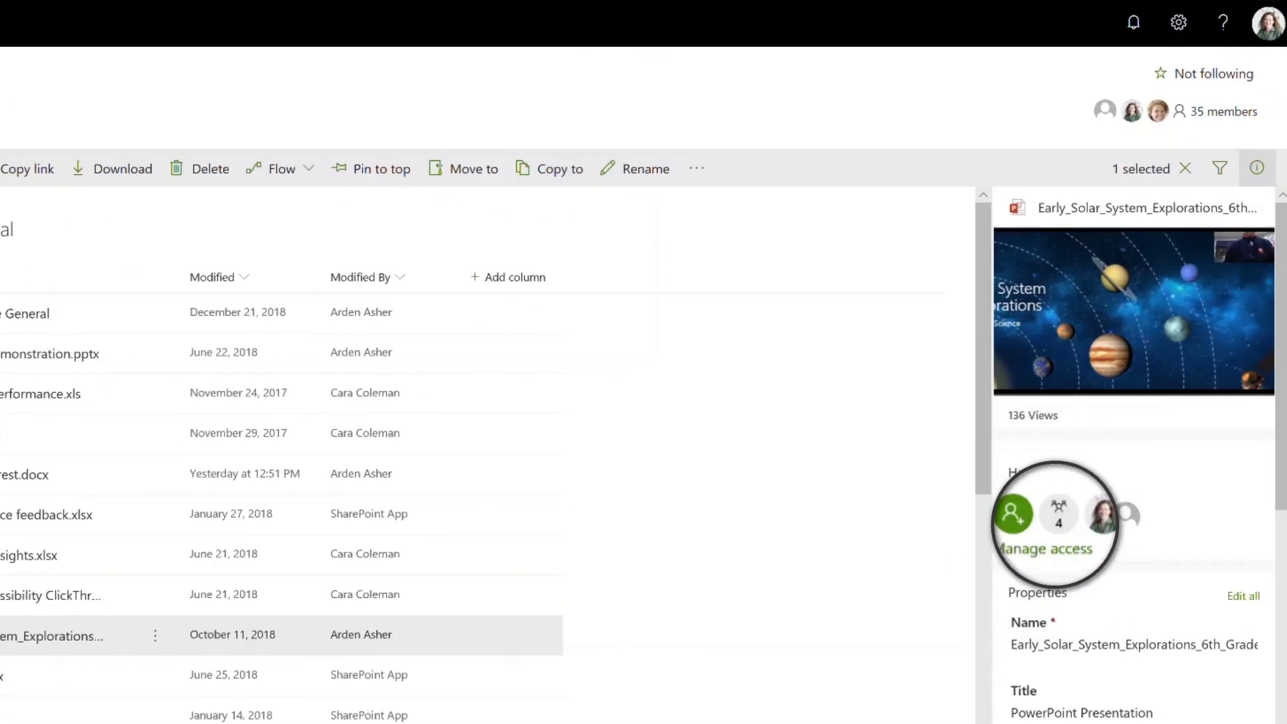
click(1045, 542)
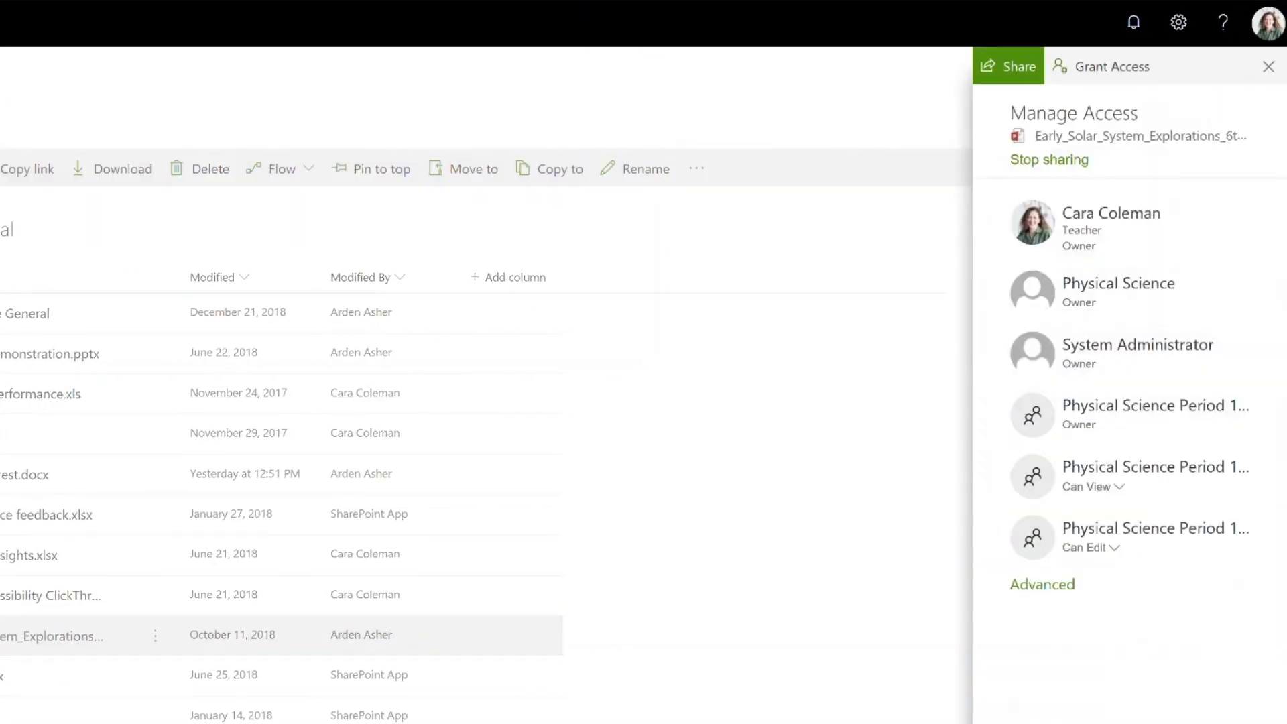
click(1090, 547)
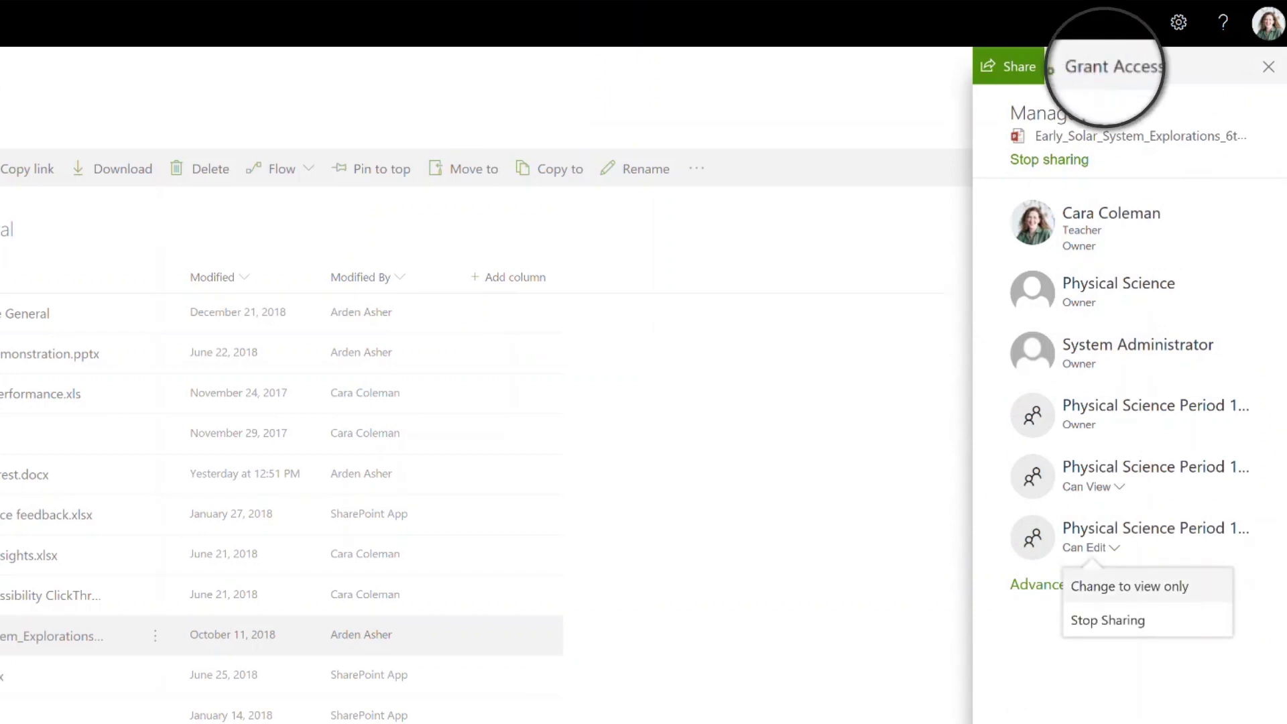
click(1103, 67)
- Paste the student's school email into Invite people so it resolves as an invitee
key(ctrl+v)
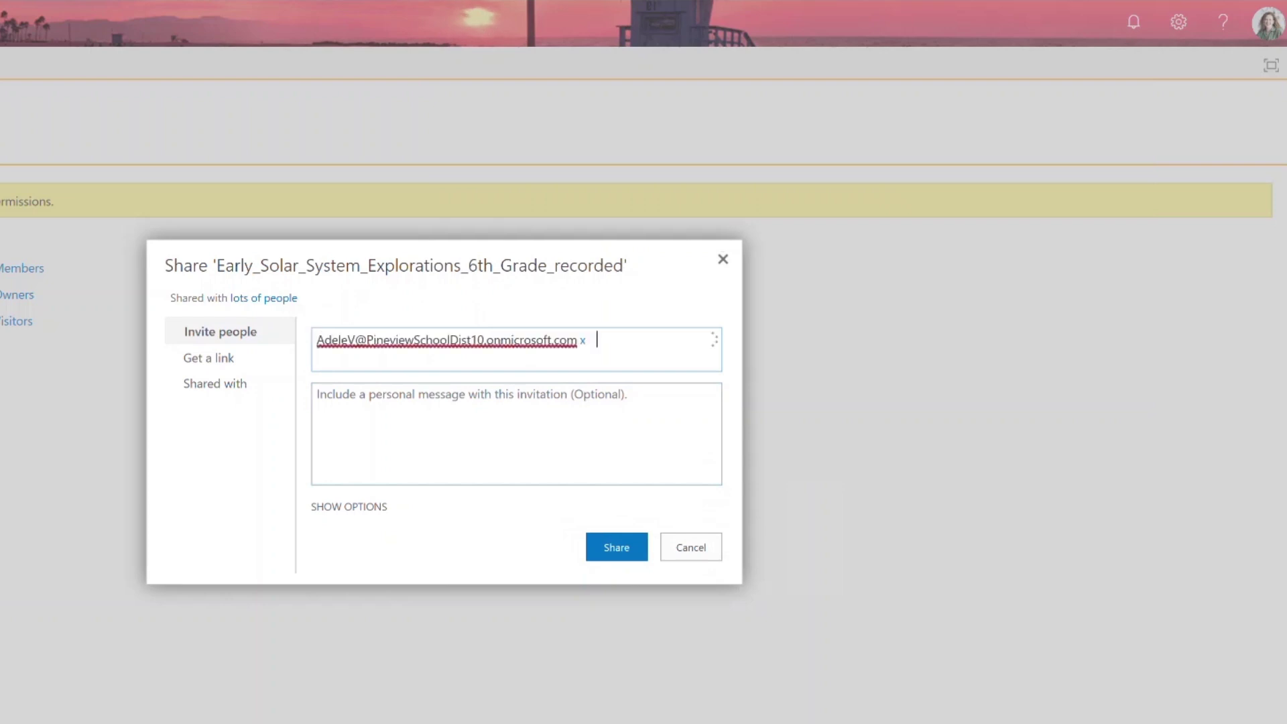